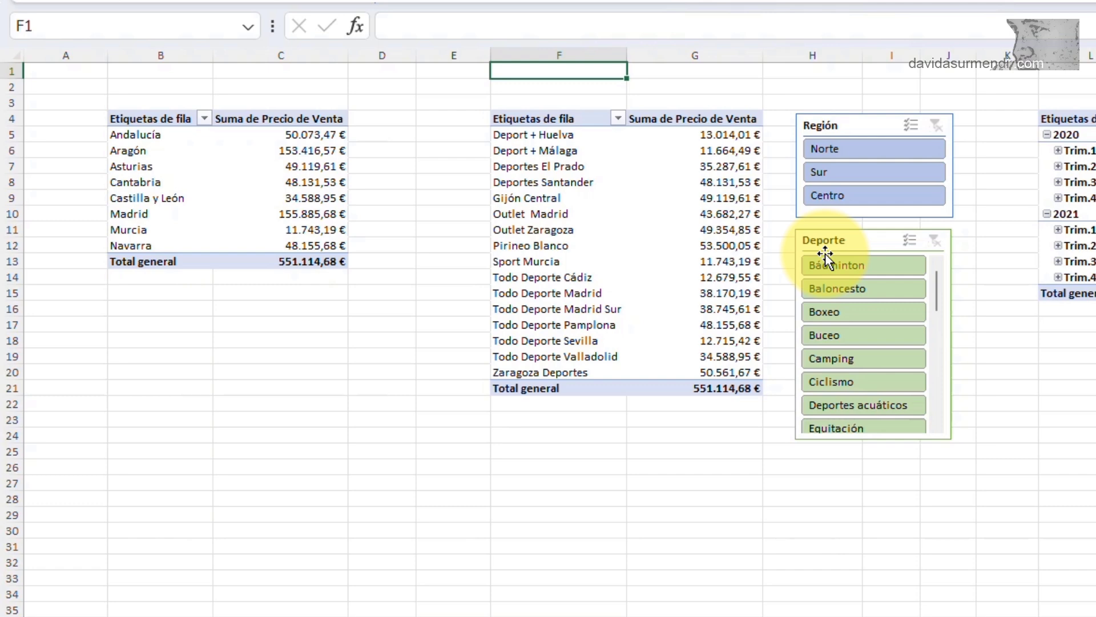
# Step: Change the title of the Región slicer to "Zona Ventas"
pyautogui.click(822, 126)
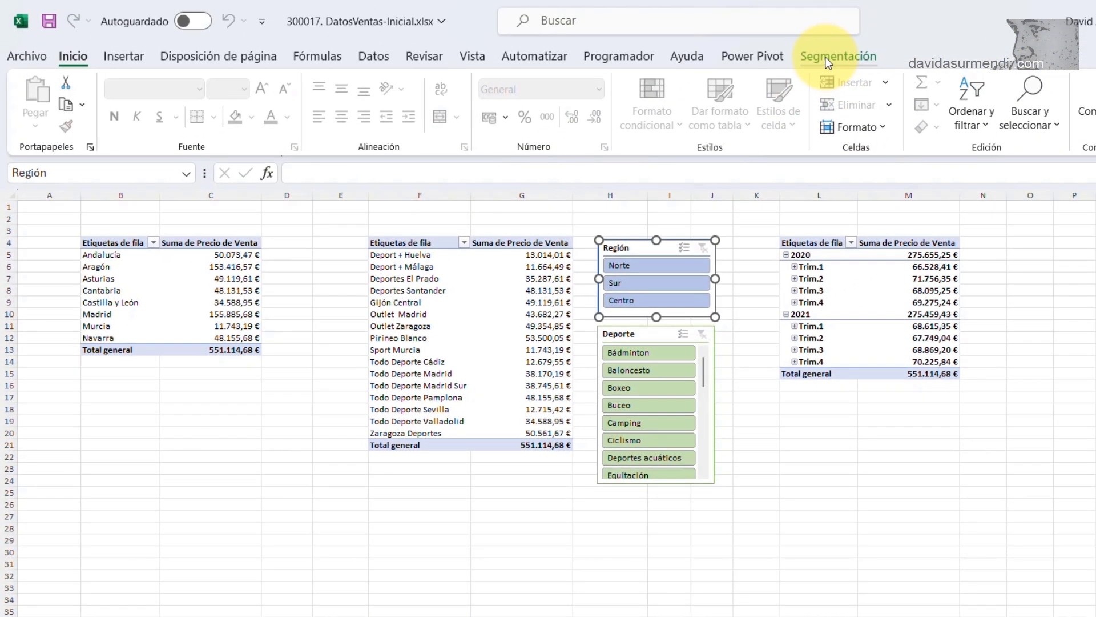
pyautogui.click(1095, 0)
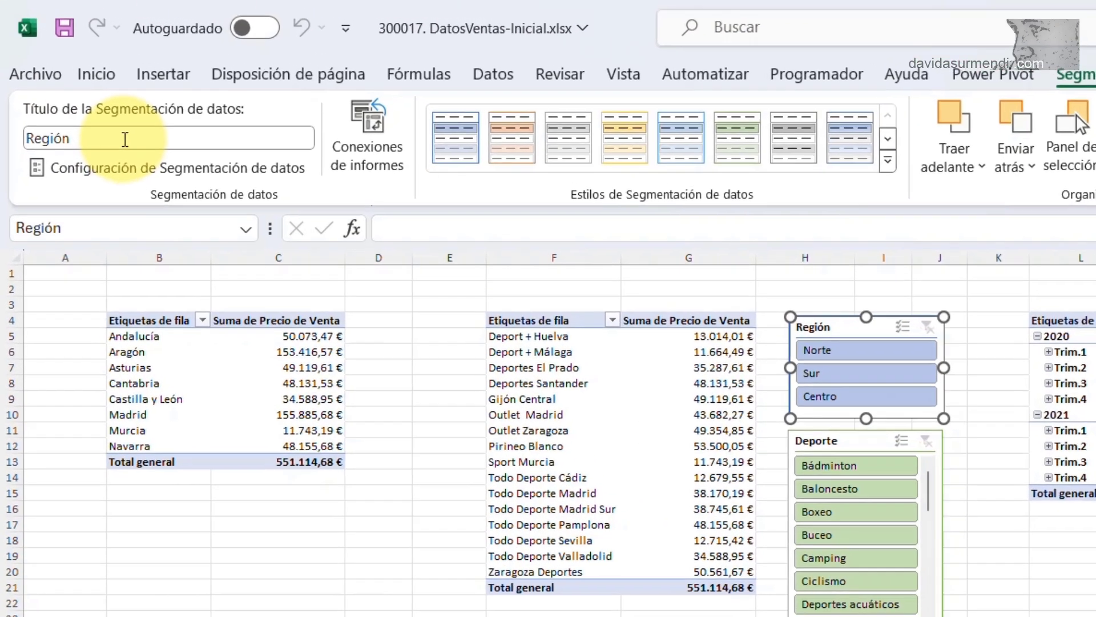
pyautogui.click(93, 105)
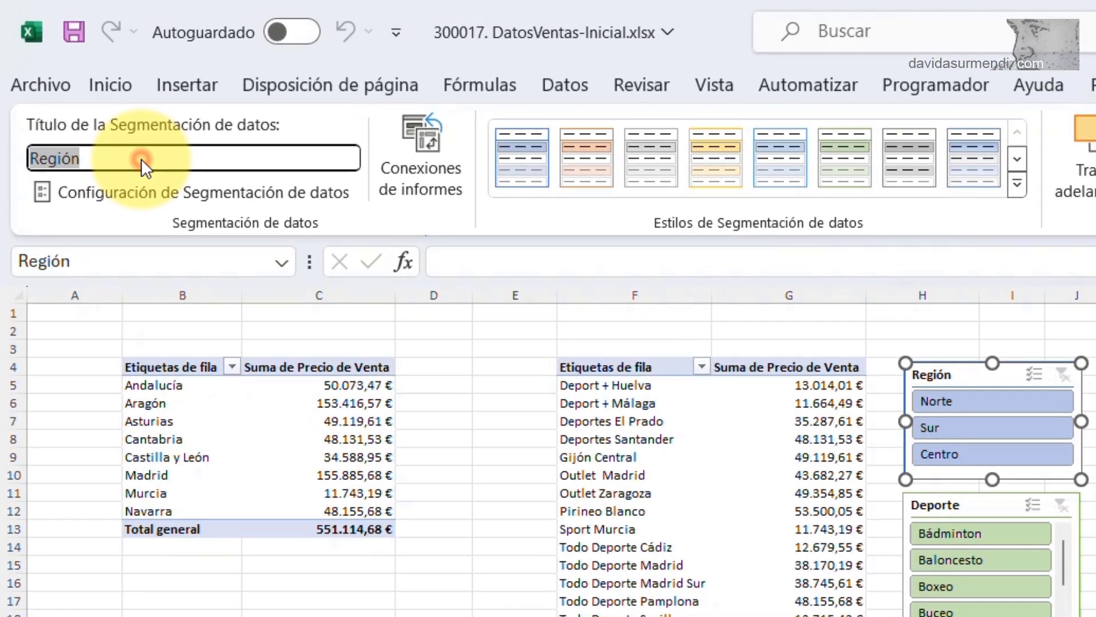
pyautogui.click(185, 155)
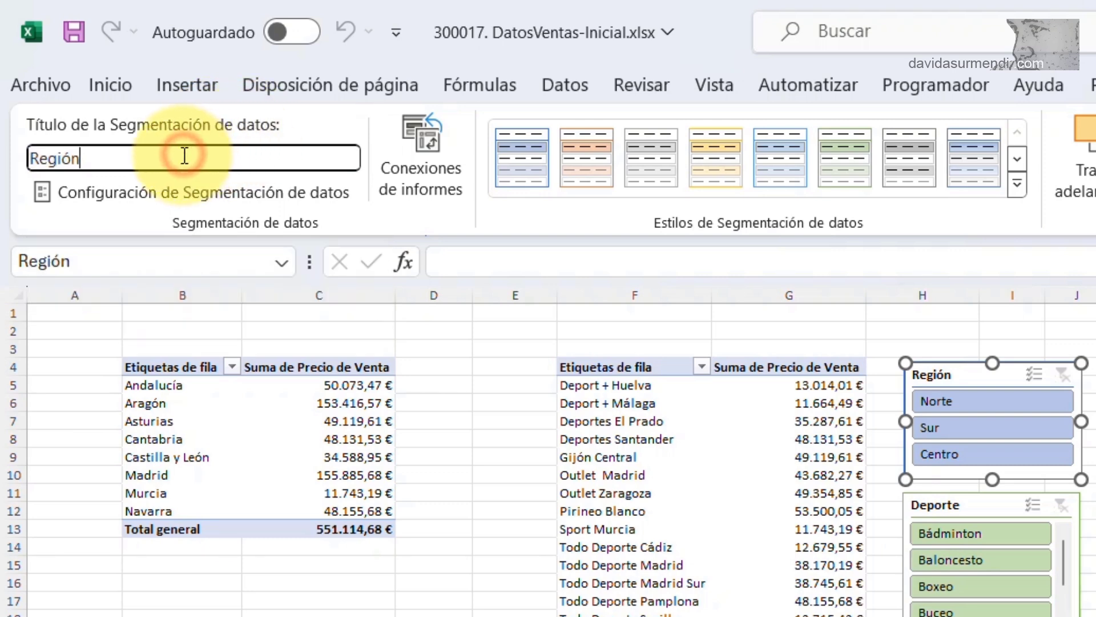
pyautogui.press('BackSpace')
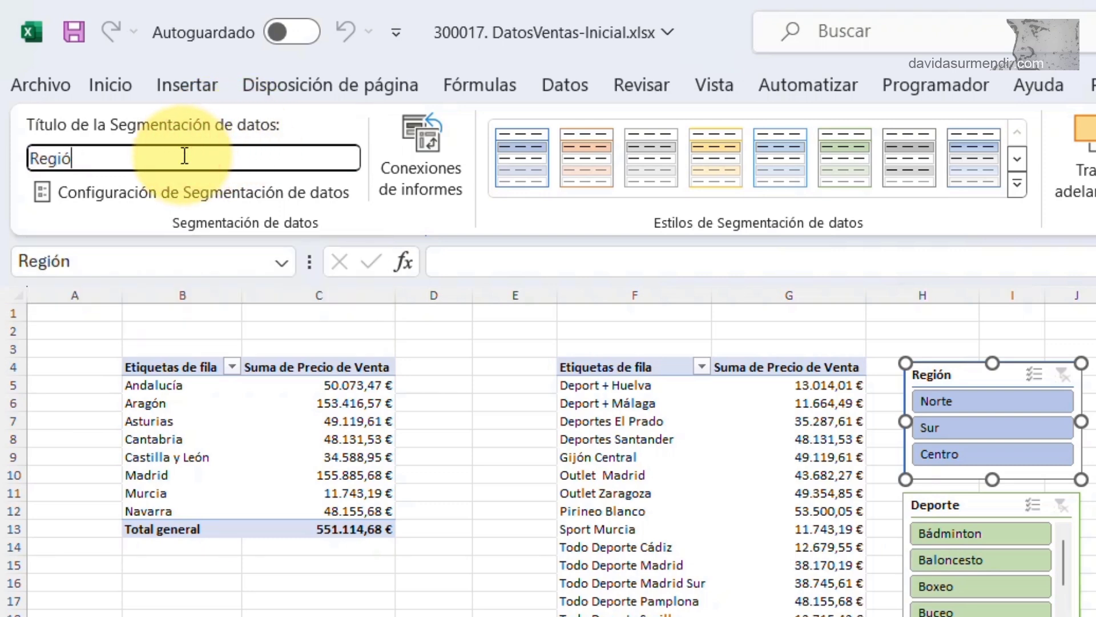
pyautogui.press('BackSpace')
pyautogui.press('BackSpace')
pyautogui.press('BackSpace')
pyautogui.press('BackSpace')
pyautogui.press('BackSpace')
pyautogui.write('Zona Ventas')
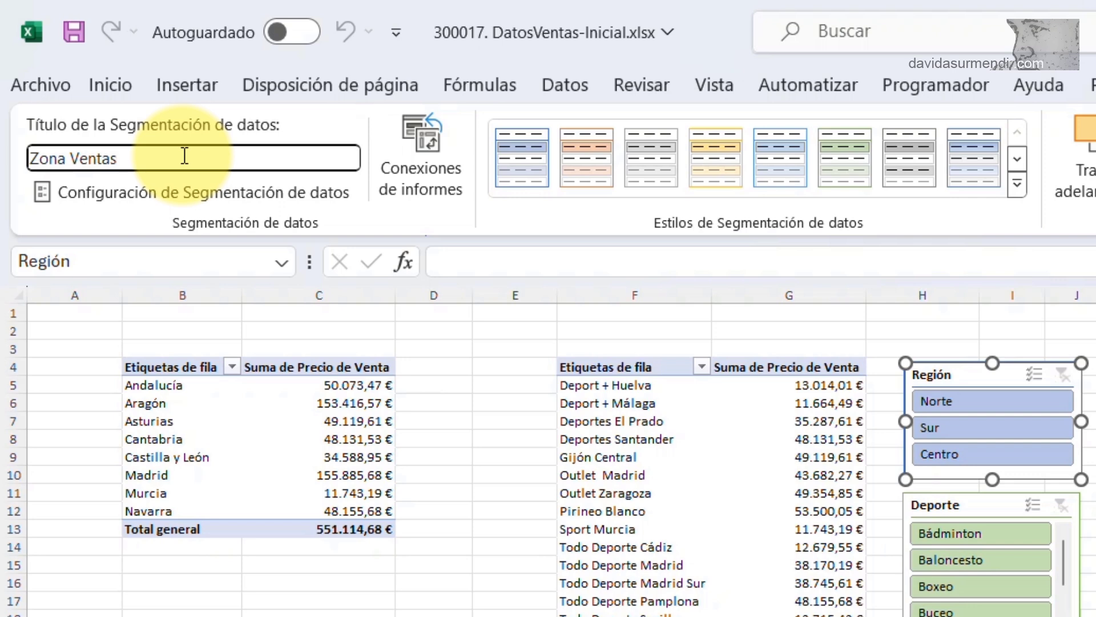
pyautogui.press('Return')
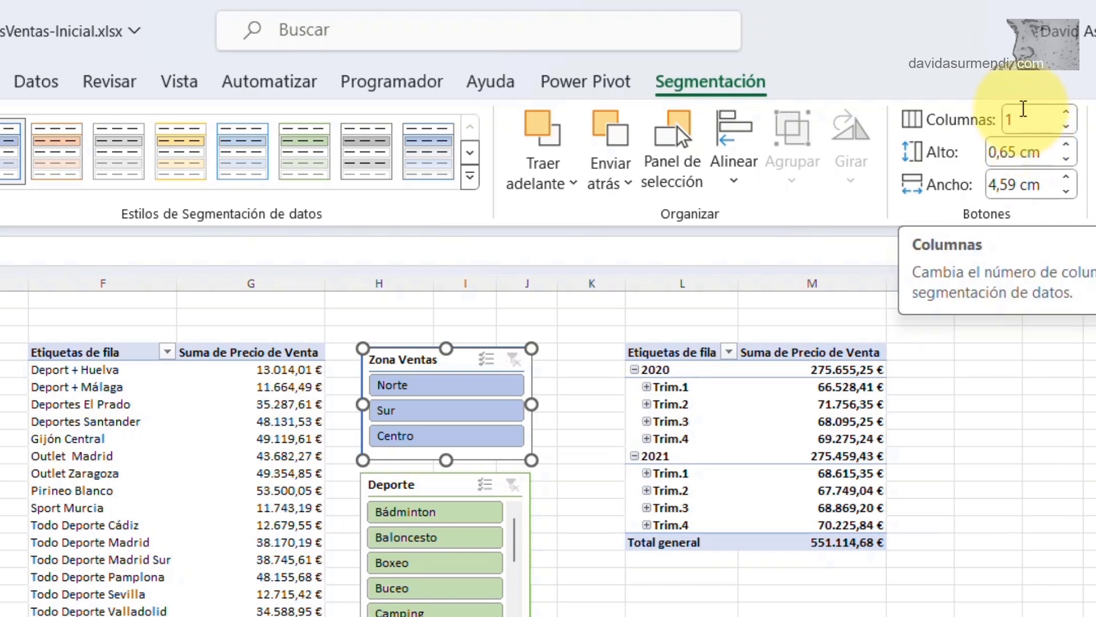
# Step: Set the Zona Ventas slicer to 3 columns, then widen and shorten it to fit its single row of buttons
pyautogui.click(1067, 114)
pyautogui.click(1067, 114)
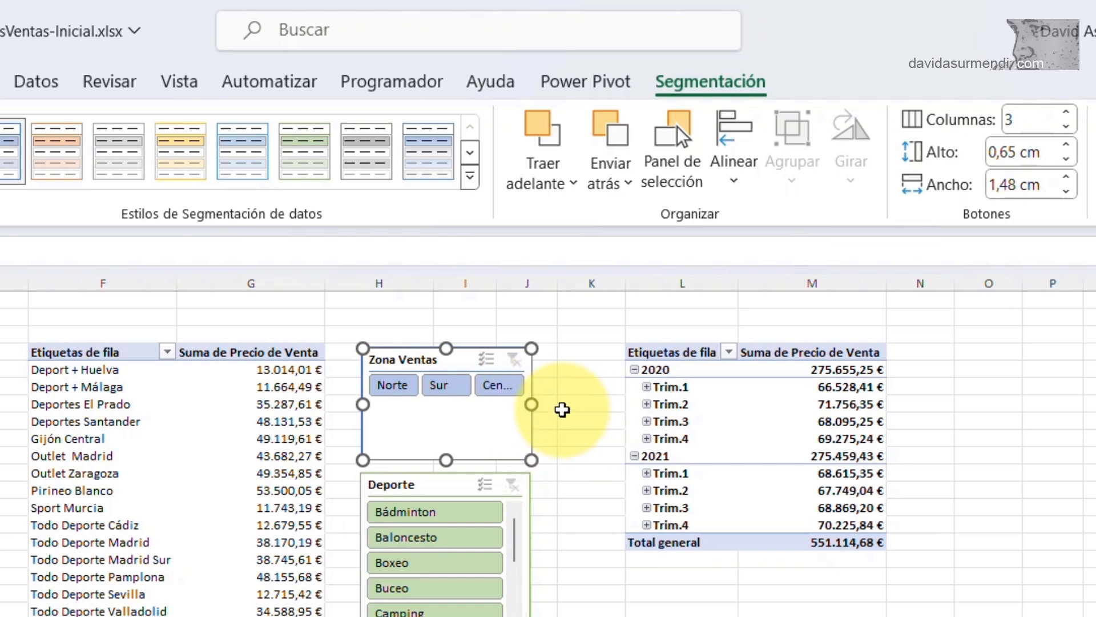
pyautogui.moveTo(531, 404); pyautogui.dragTo(607, 411)
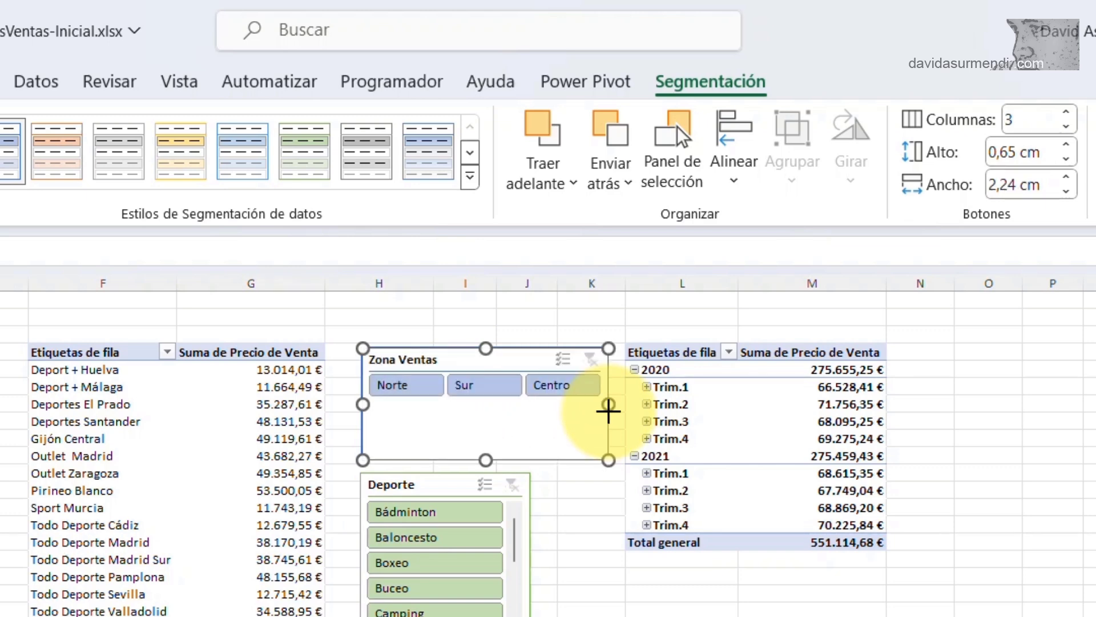
pyautogui.moveTo(485, 460); pyautogui.dragTo(486, 406)
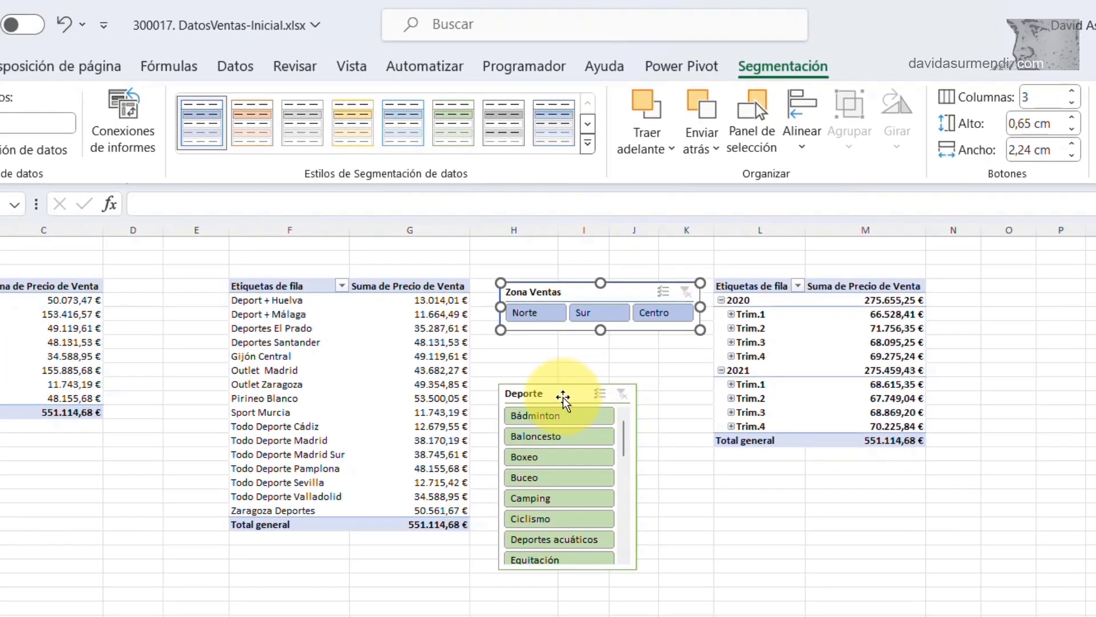
# Step: Set the Deporte slicer's buttons to 3 columns
pyautogui.click(563, 400)
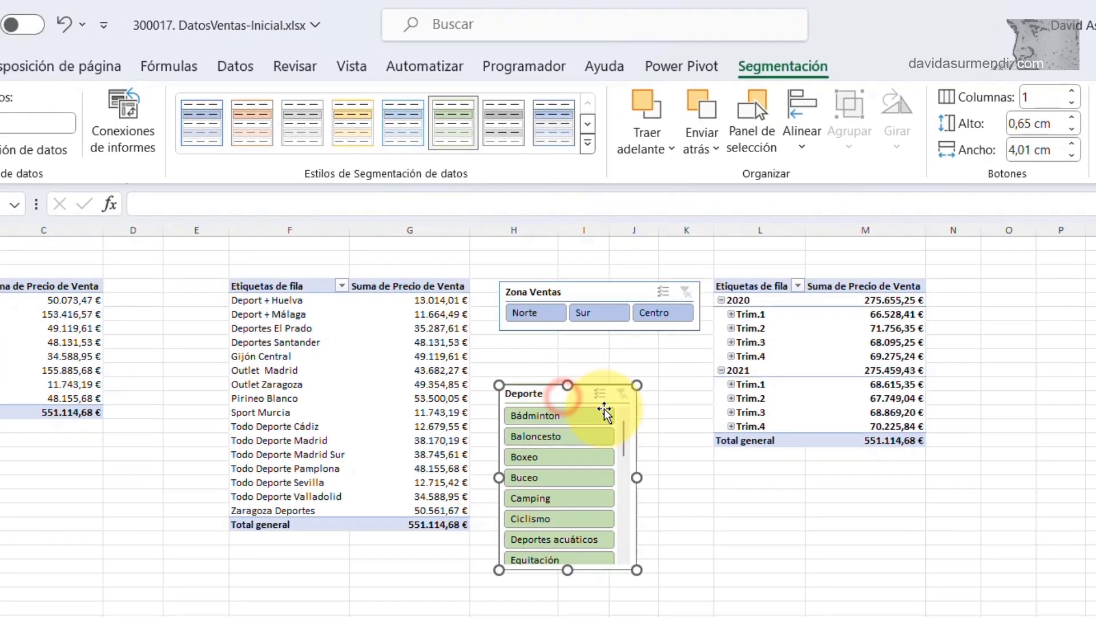
pyautogui.click(1072, 92)
pyautogui.click(1073, 92)
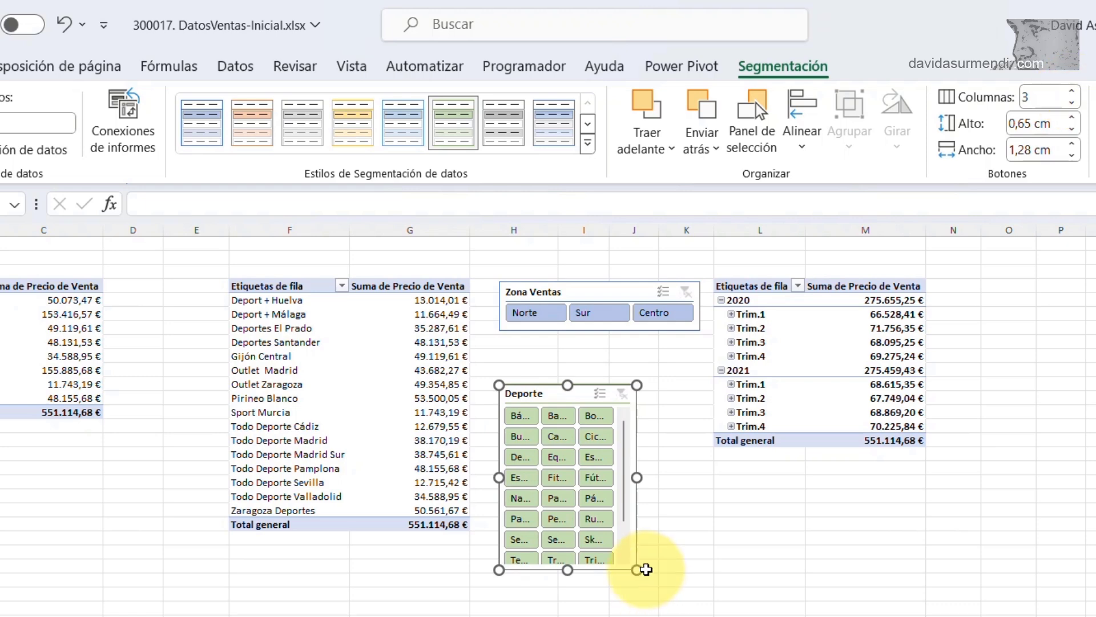
# Step: Enlarge the Deporte slicer until all sports fit with buttons about 2.62 cm wide, and move it up just below the Zona Ventas slicer
pyautogui.moveTo(637, 570); pyautogui.dragTo(711, 573)
pyautogui.moveTo(604, 570); pyautogui.dragTo(598, 614)
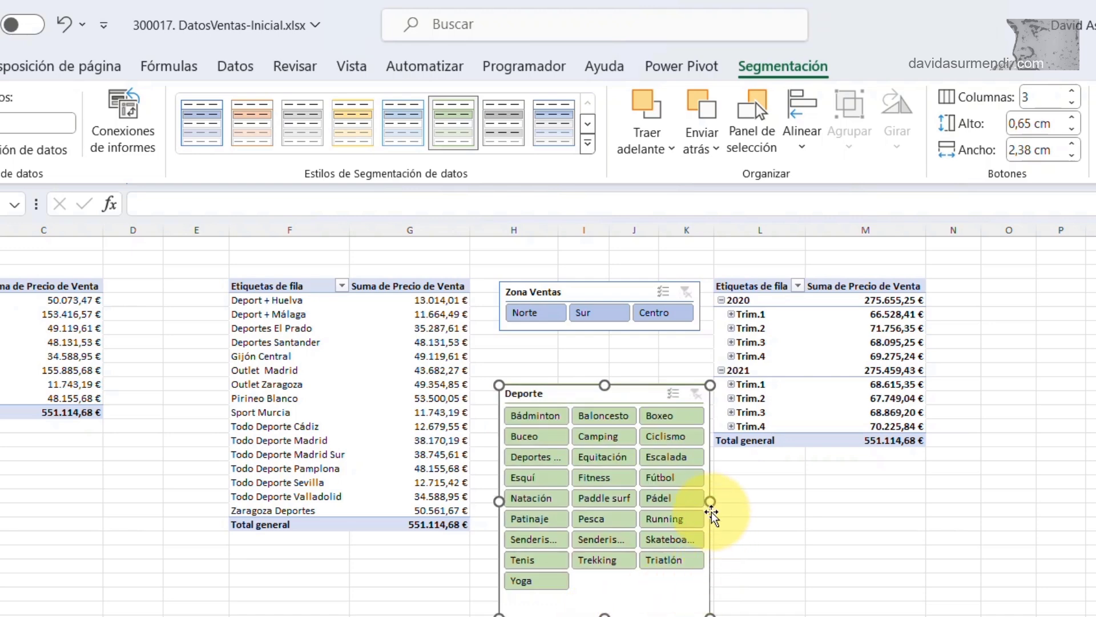
pyautogui.moveTo(709, 502); pyautogui.dragTo(730, 501)
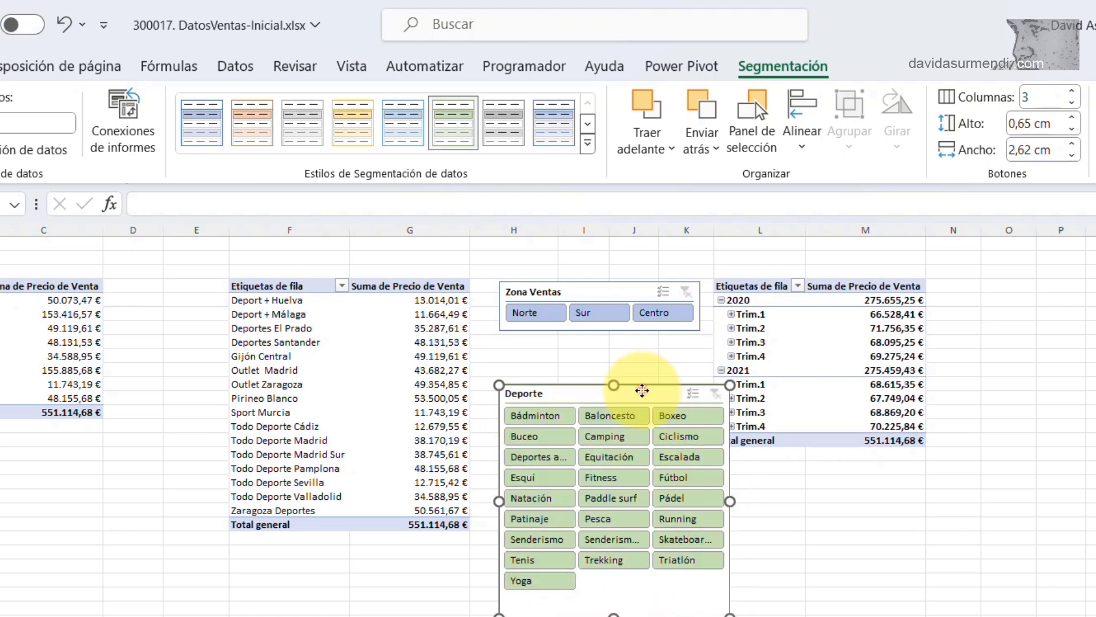
pyautogui.moveTo(642, 392); pyautogui.dragTo(642, 346)
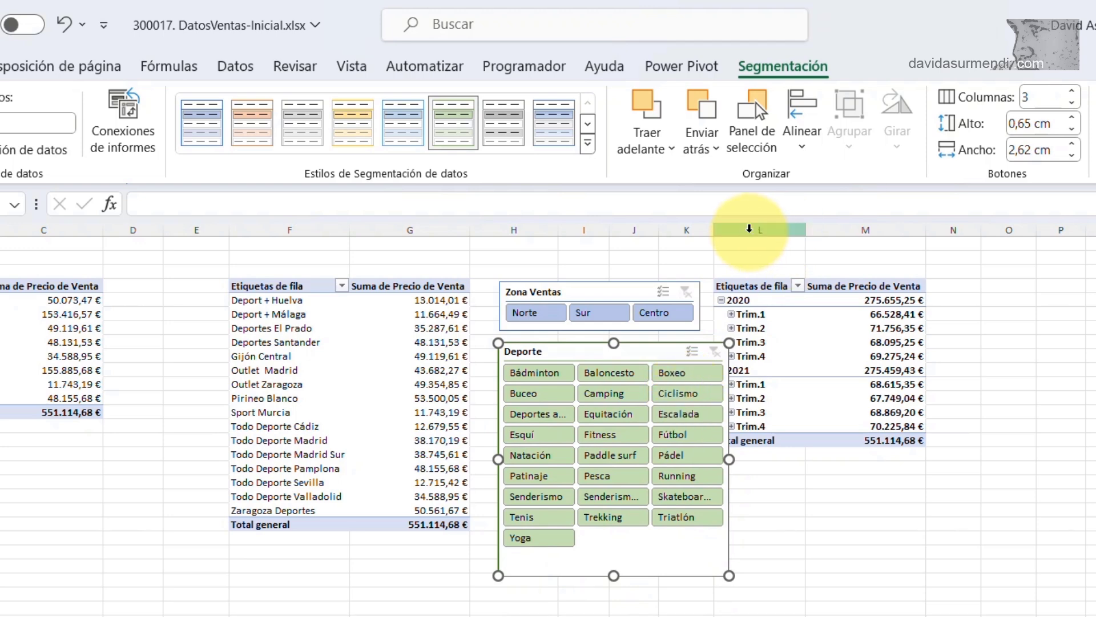
# Step: Delete columns L and M, which hold the pivot table of sales by year and quarter
pyautogui.moveTo(742, 229); pyautogui.dragTo(858, 224)
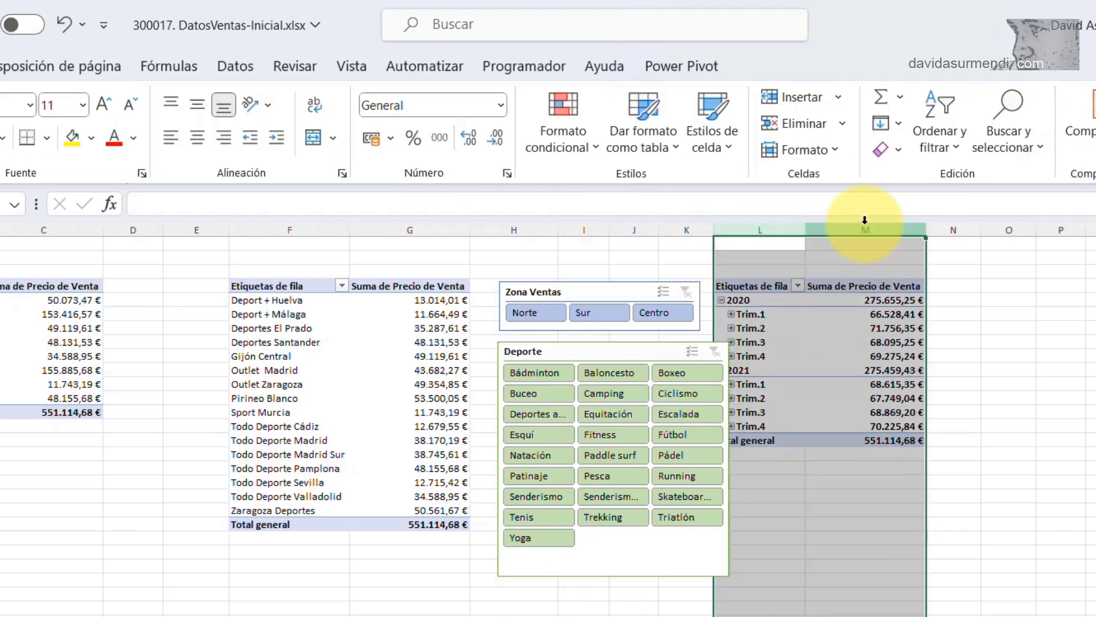
pyautogui.rightClick(859, 226)
pyautogui.click(899, 469)
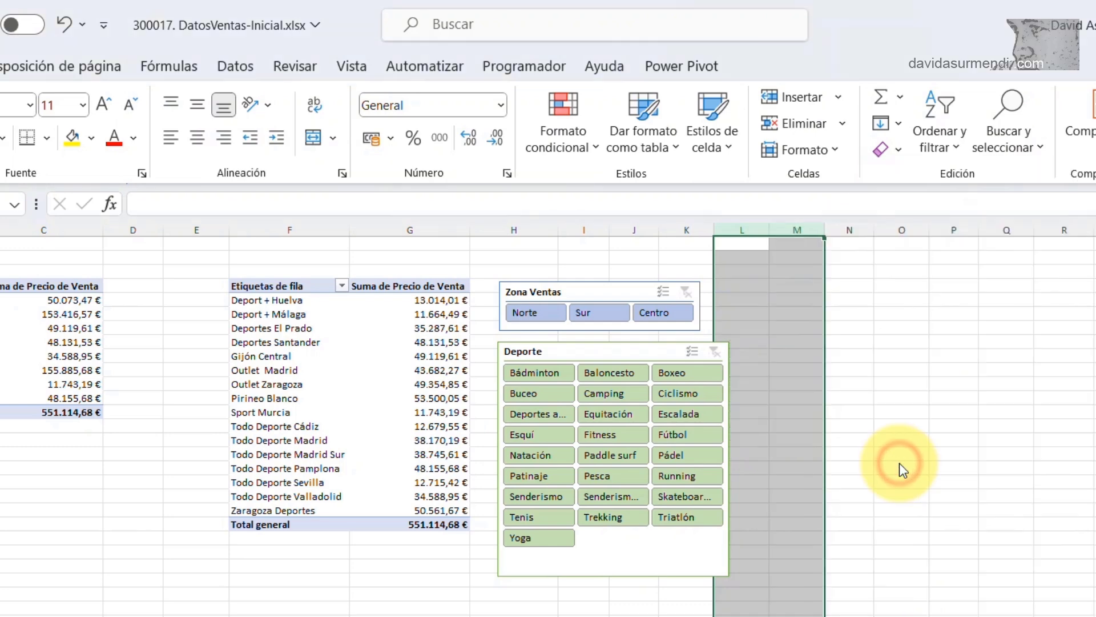
pyautogui.click(945, 563)
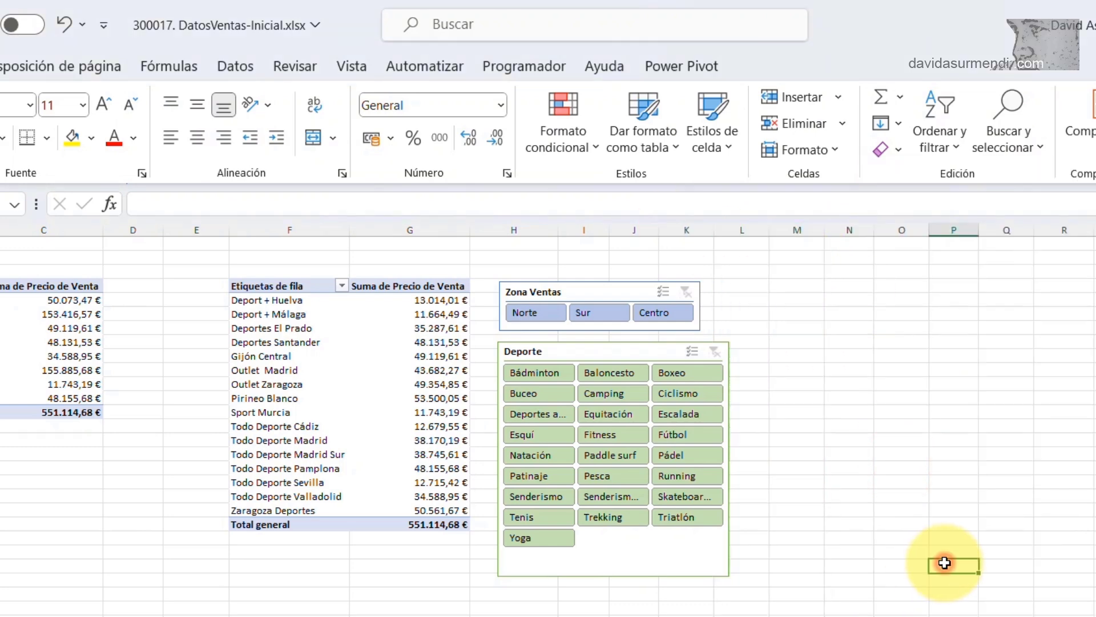
# Step: Widen the Zona Ventas slicer to match the width of the Deporte slicer below it
pyautogui.click(699, 328)
pyautogui.moveTo(706, 308); pyautogui.dragTo(728, 309)
pyautogui.click(839, 496)
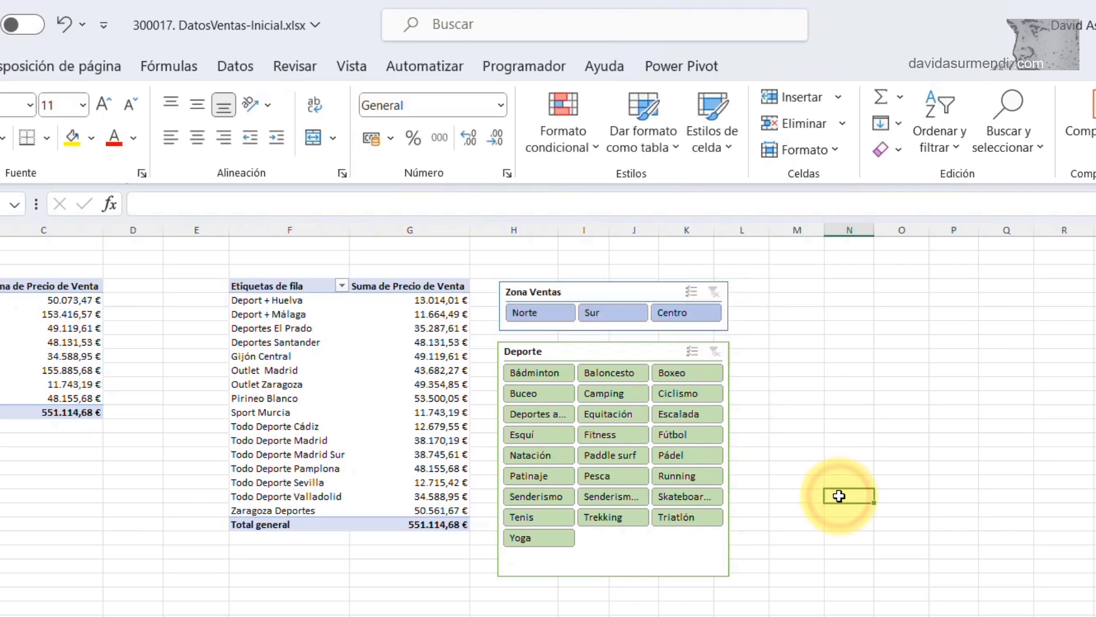